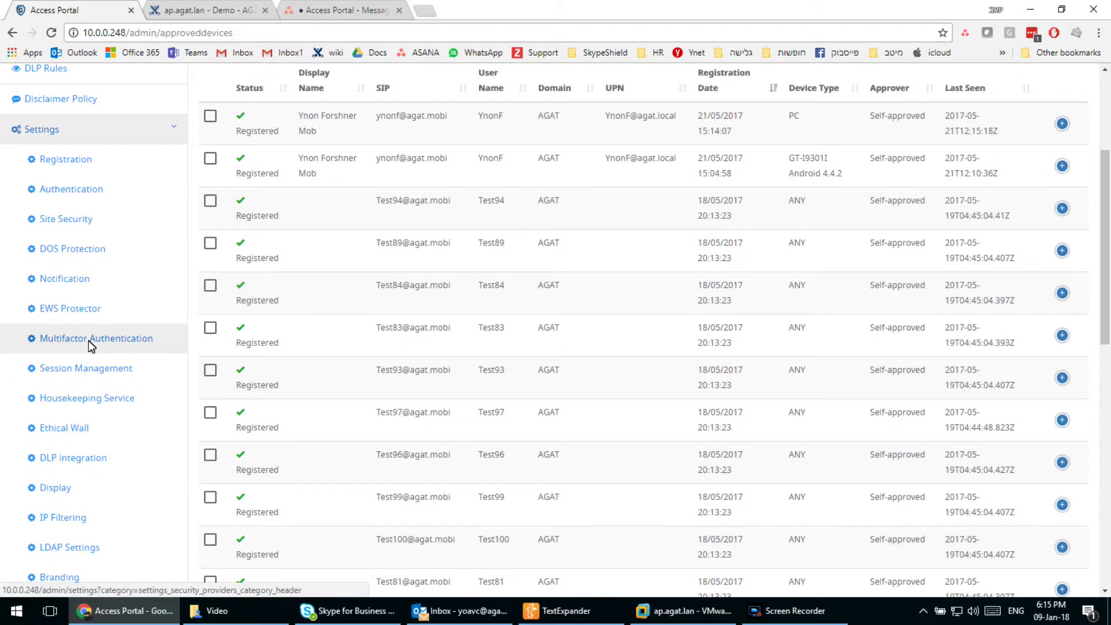
Open the Ethical Wall settings and check the choices for Enable Ethical Wall, leaving it set to Yes
scroll(89, 346, down, 1)
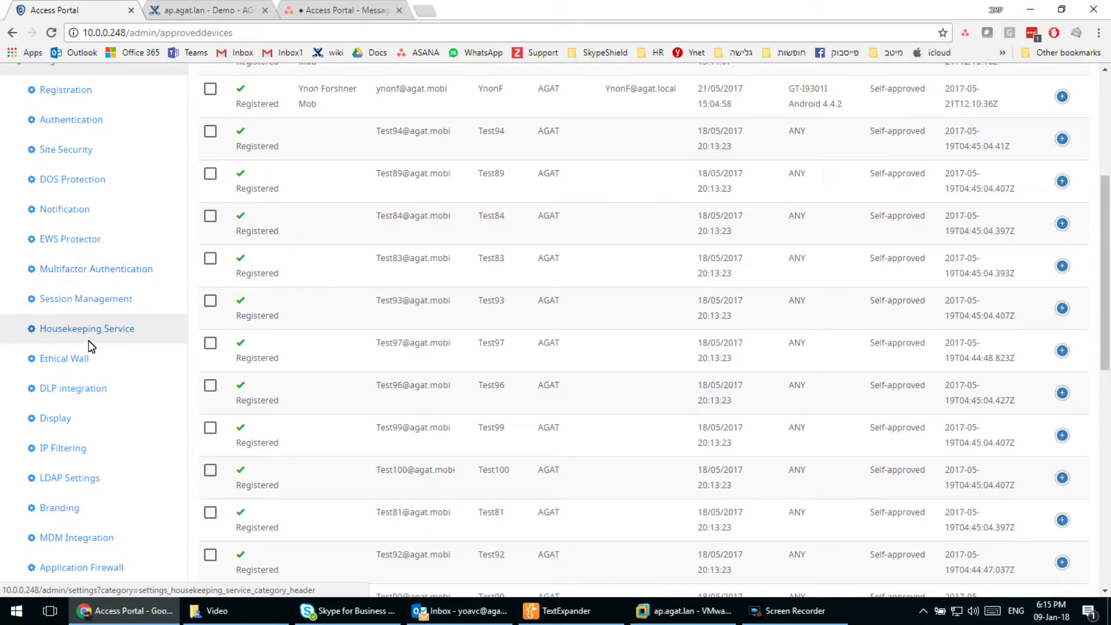
click(82, 358)
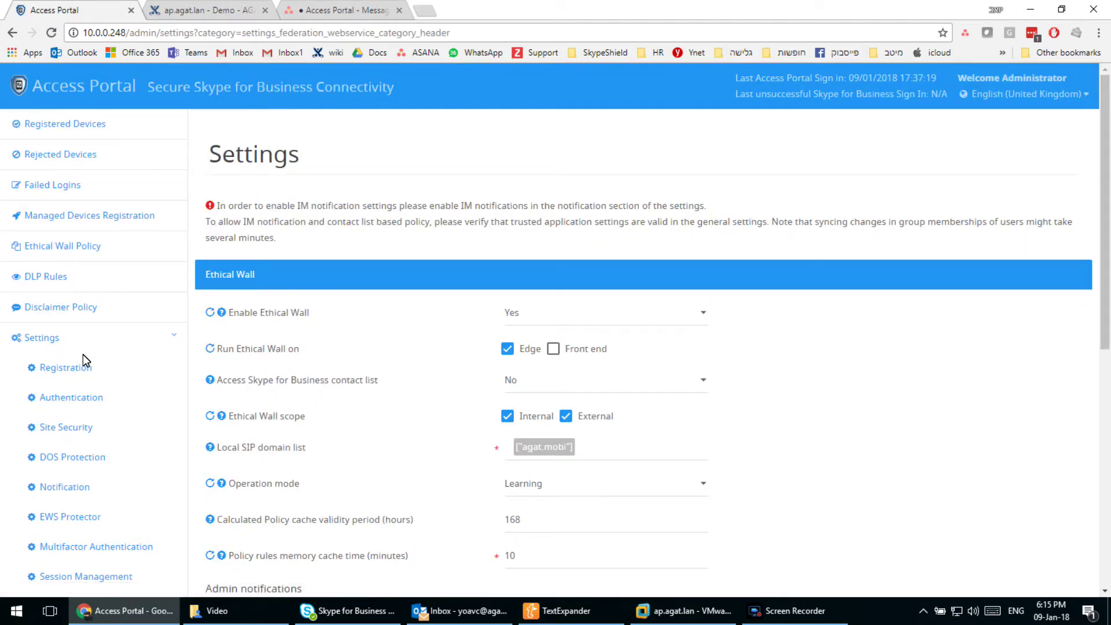
click(578, 313)
click(578, 313)
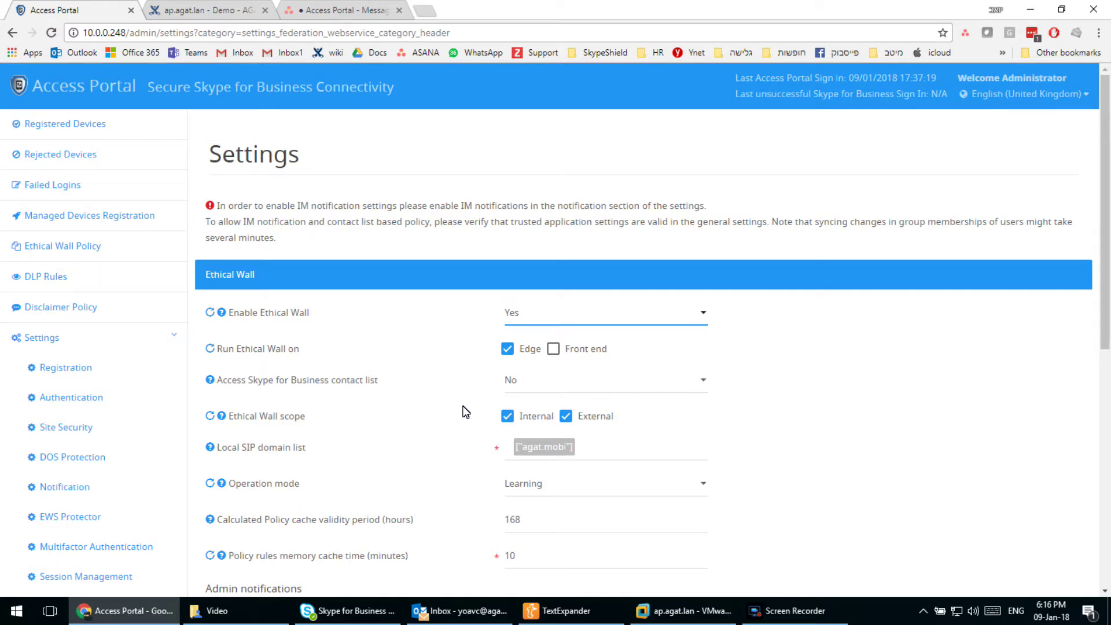
Review the available admin and user notification types in the Ethical Wall settings without changing them
scroll(466, 412, down, 5)
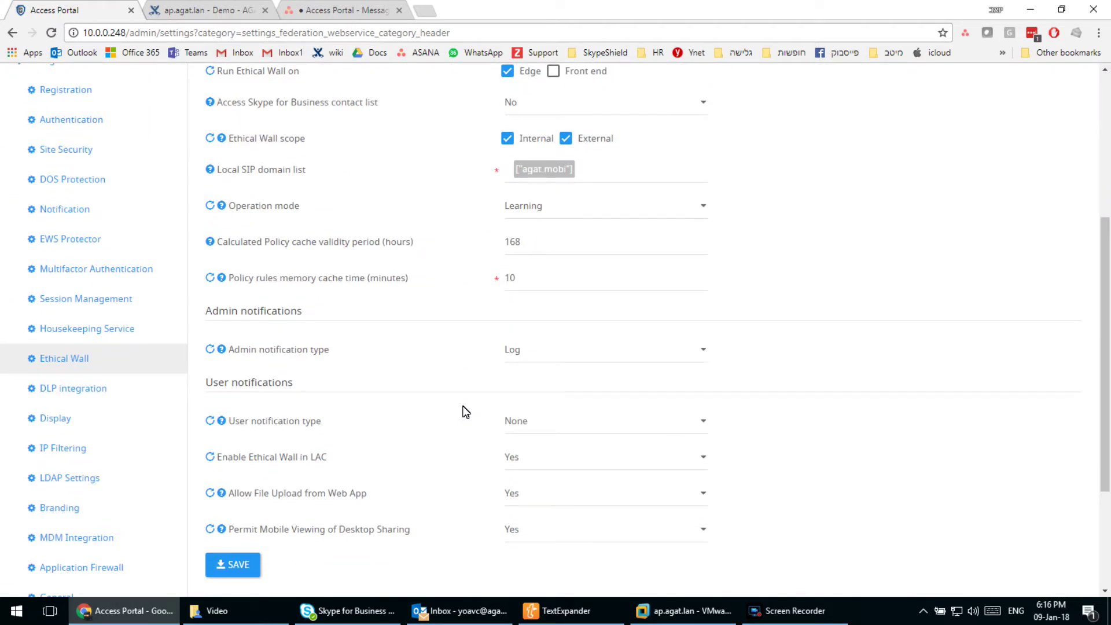
click(611, 354)
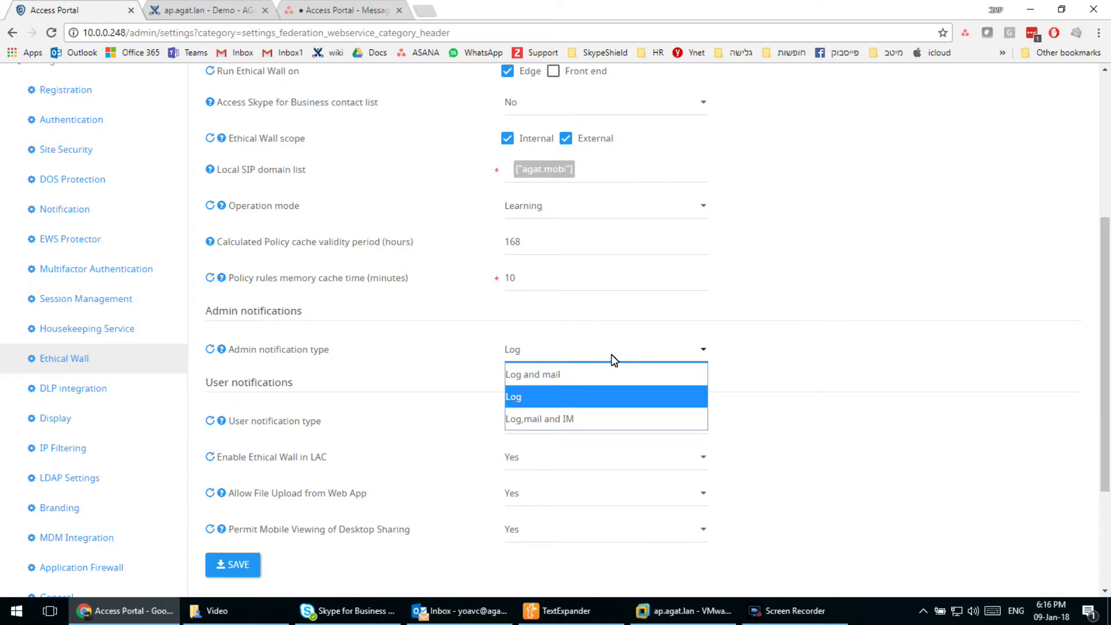
click(820, 344)
click(659, 420)
click(659, 420)
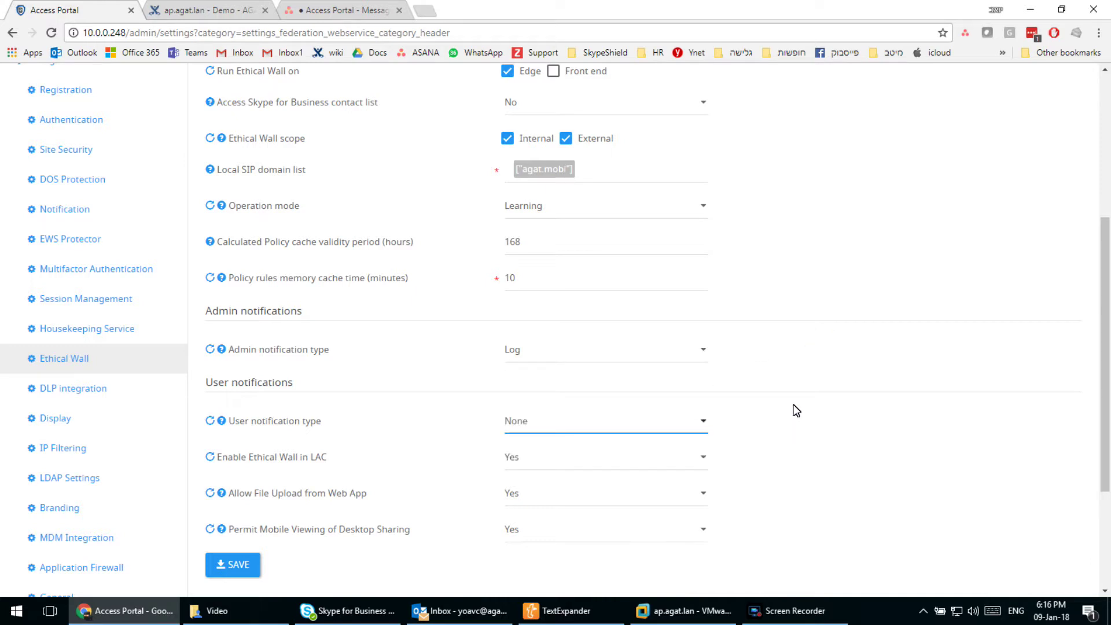
scroll(796, 410, up, 5)
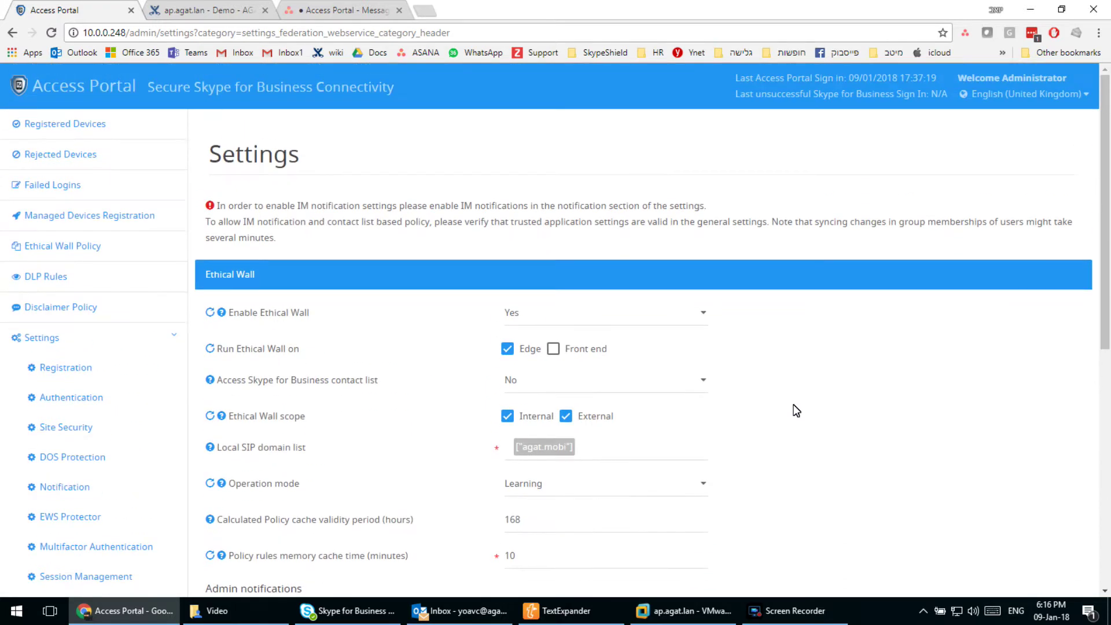
Open the intel policy in Ethical Wall Policy for editing and pick Sales as Side A's internal group from all loaded groups
click(120, 243)
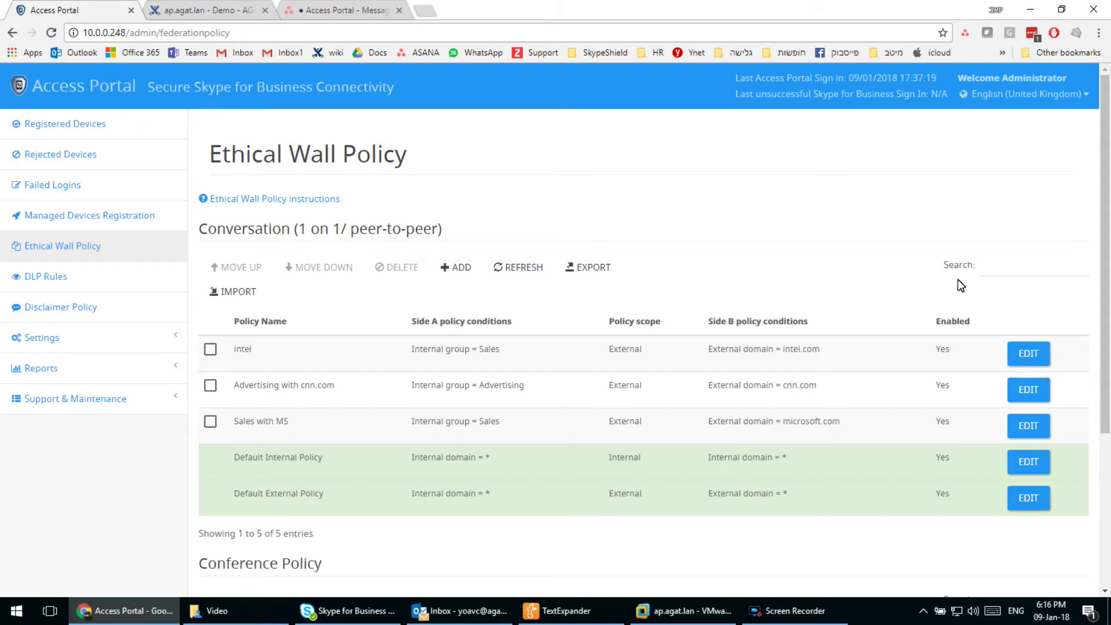
click(1026, 354)
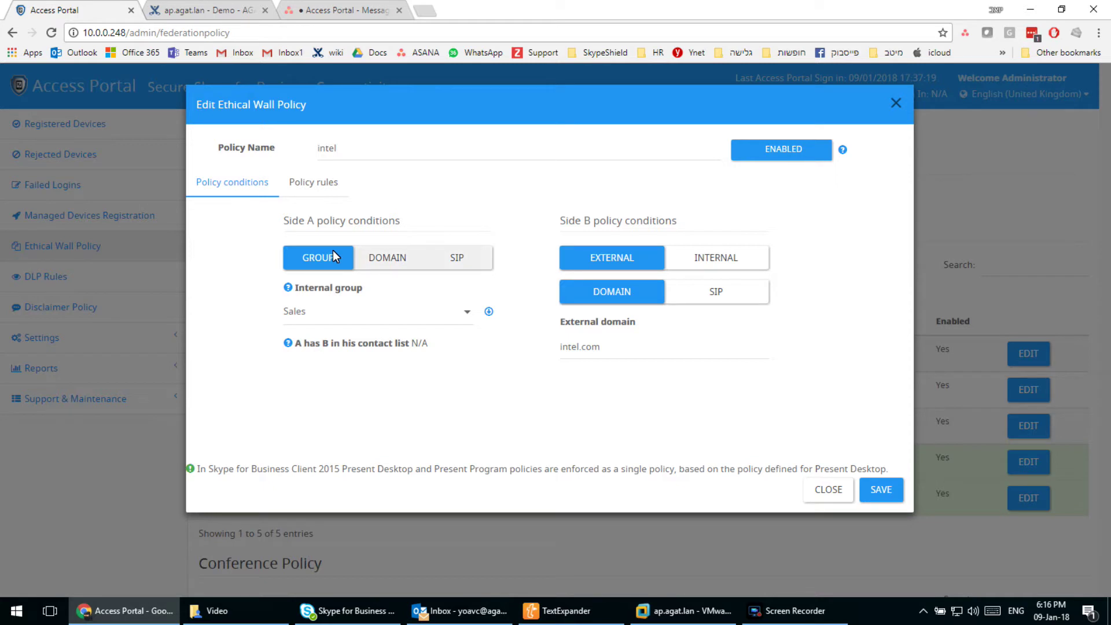
click(489, 313)
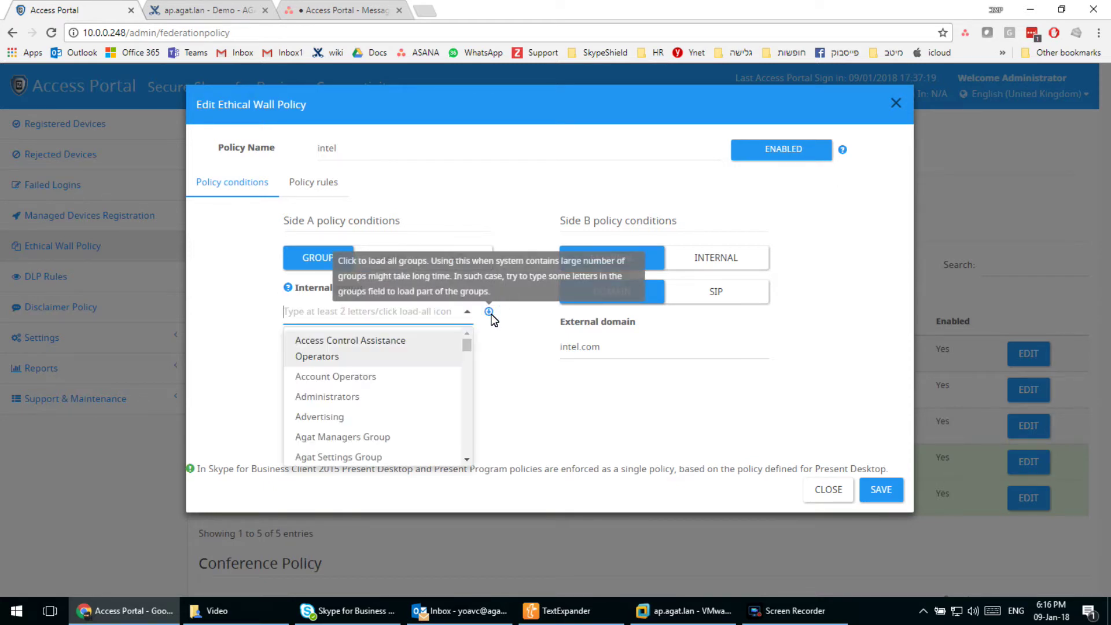
text(sal)
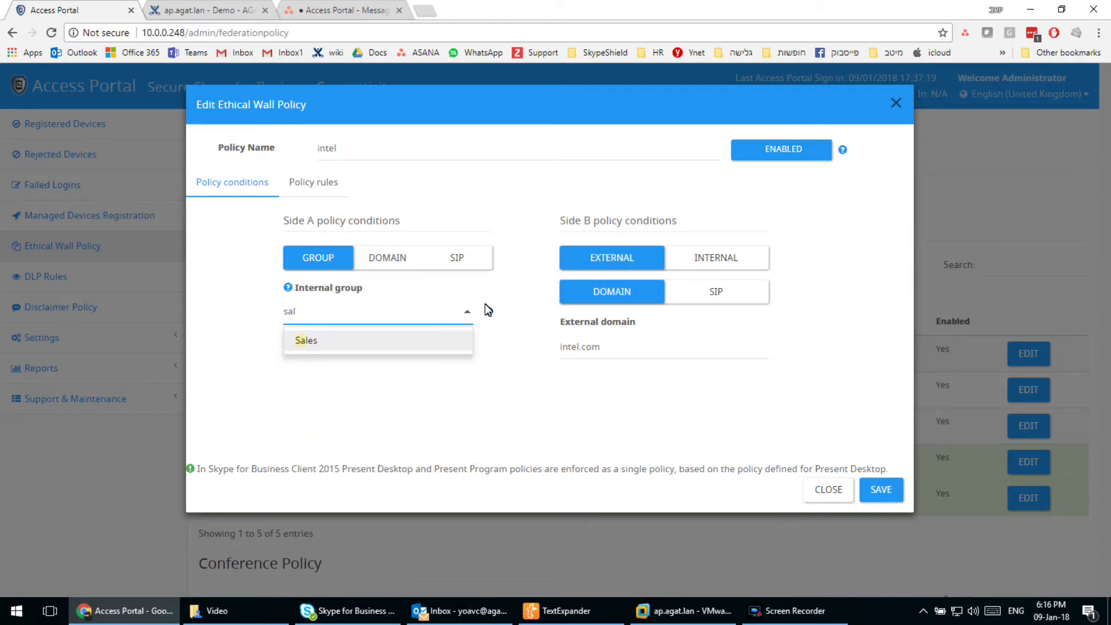
click(345, 339)
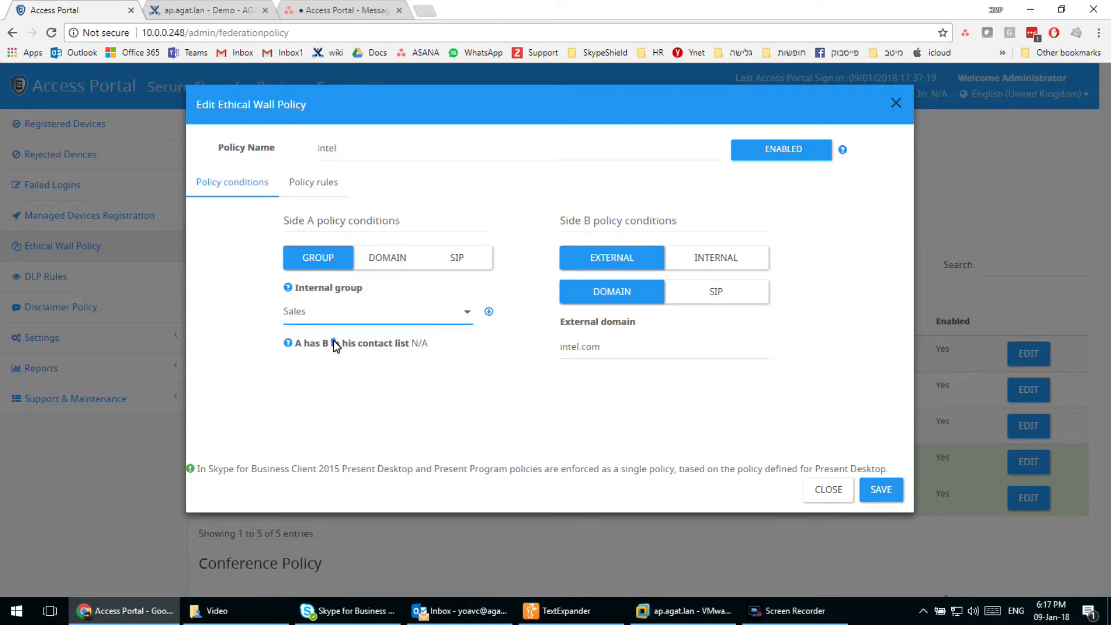
Look through the Domain and SIP options for Side A and the Internal option for Side B, returning to Group and External
click(381, 256)
click(460, 259)
click(313, 260)
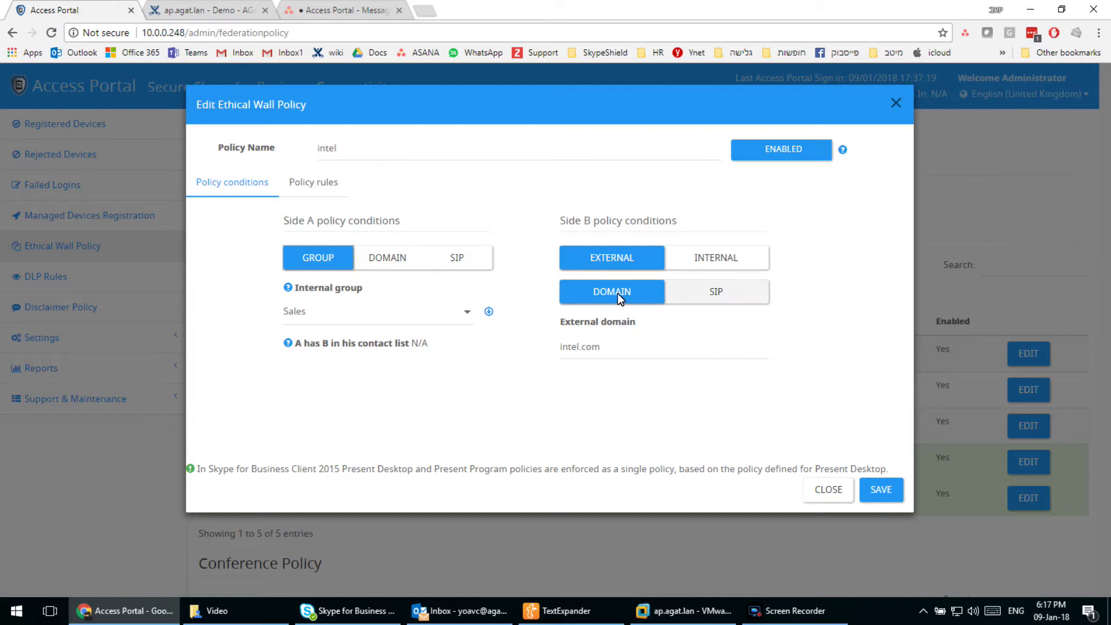
click(715, 261)
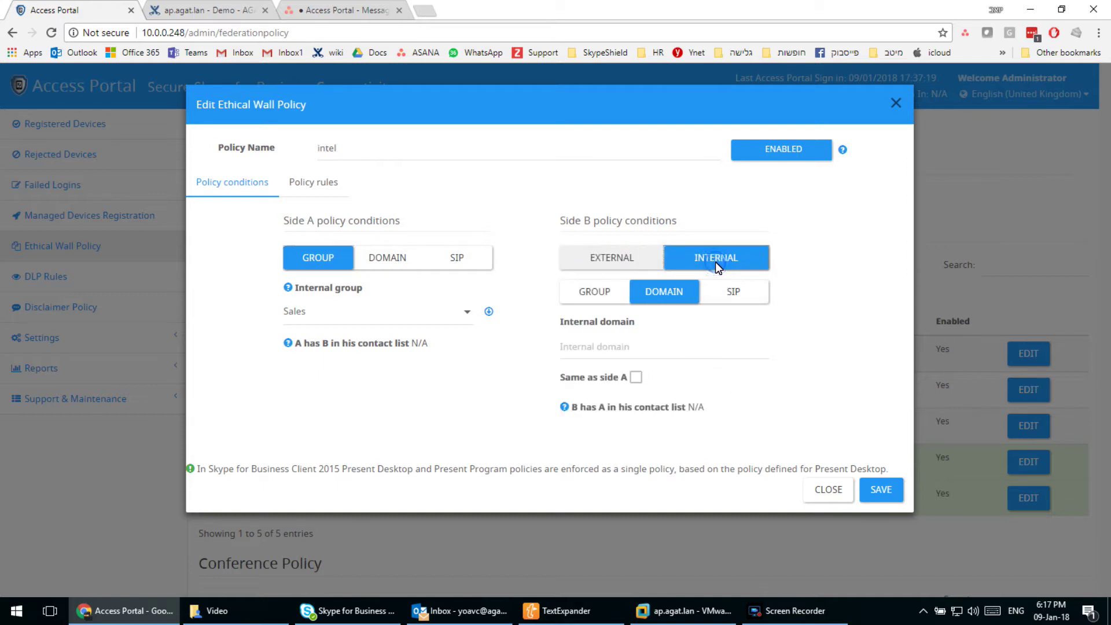
click(628, 257)
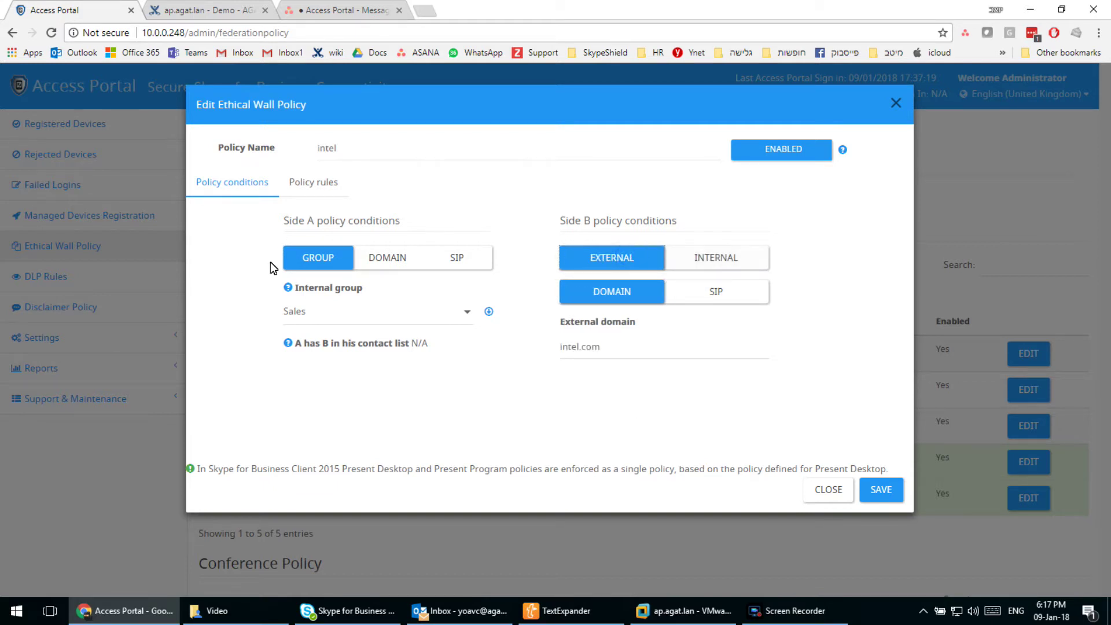
Examine the intel policy's rules and the permission choices for Side A's Chat, and close the policy without saving
click(316, 182)
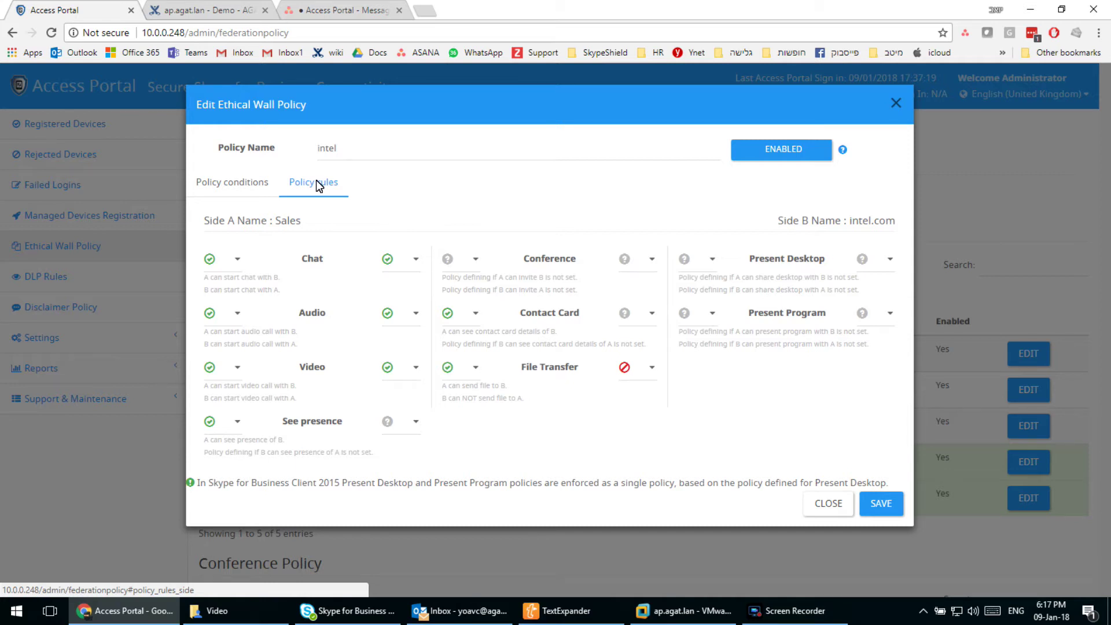
click(233, 265)
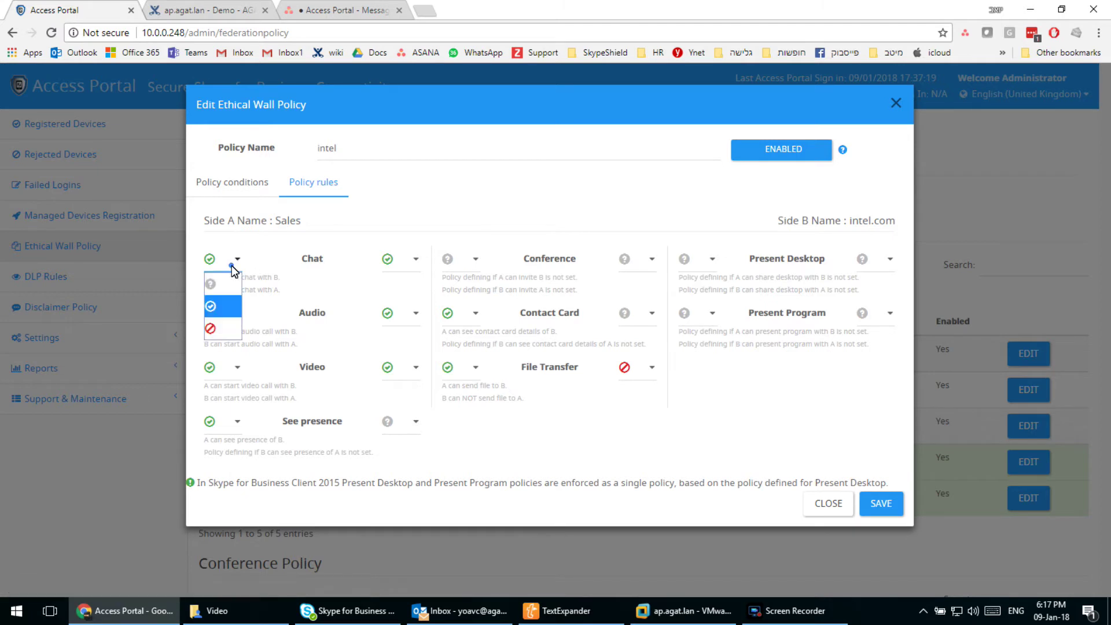
click(232, 266)
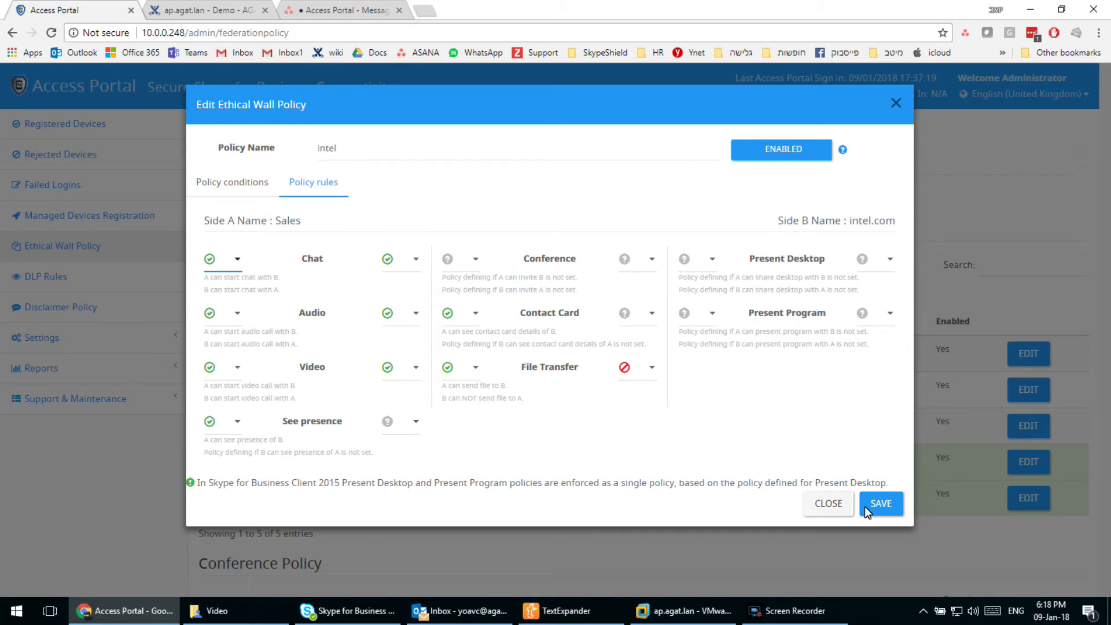
click(822, 501)
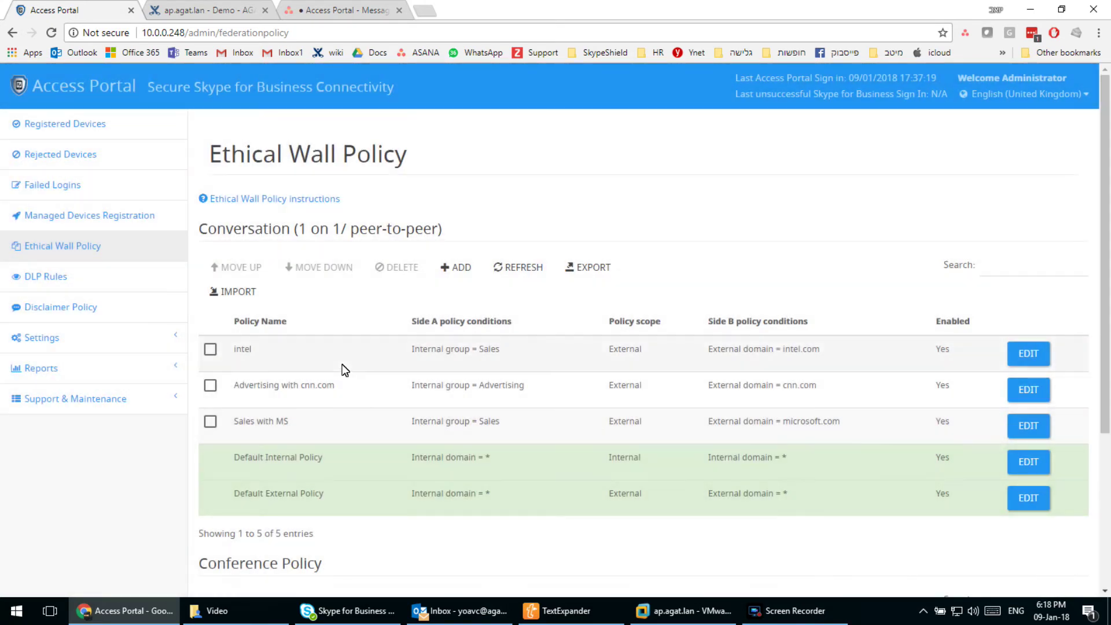
Move the intel policy below Advertising with cnn.com in the conversation policy order
drag(257, 351, 242, 423)
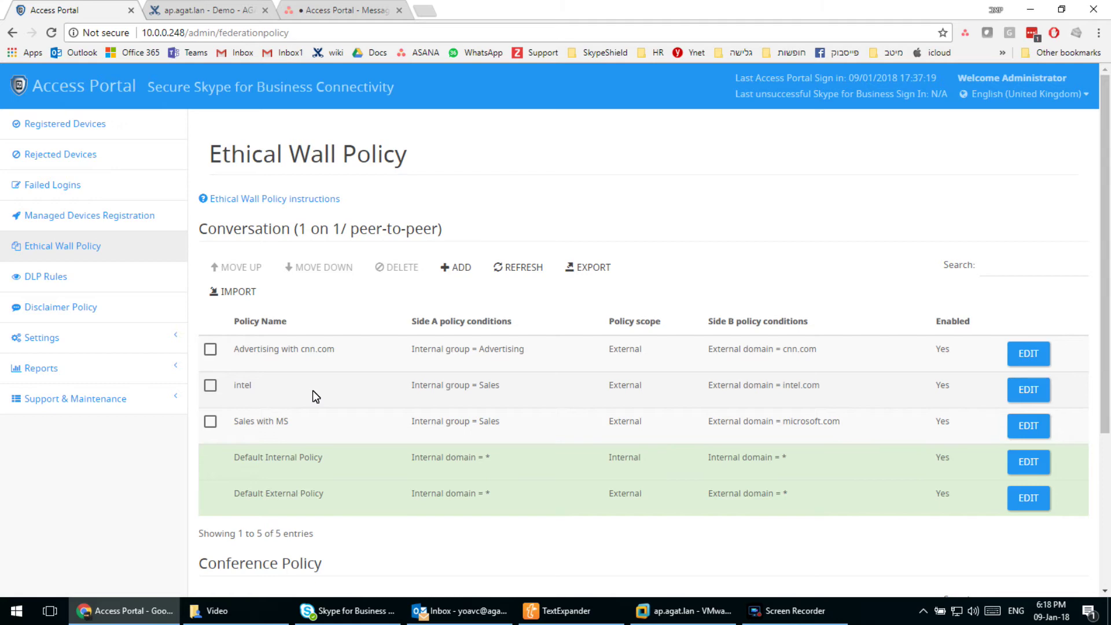
Review the Default External Policy's rules and contact card masking options without saving, and look over the Conference Policy list
click(1026, 496)
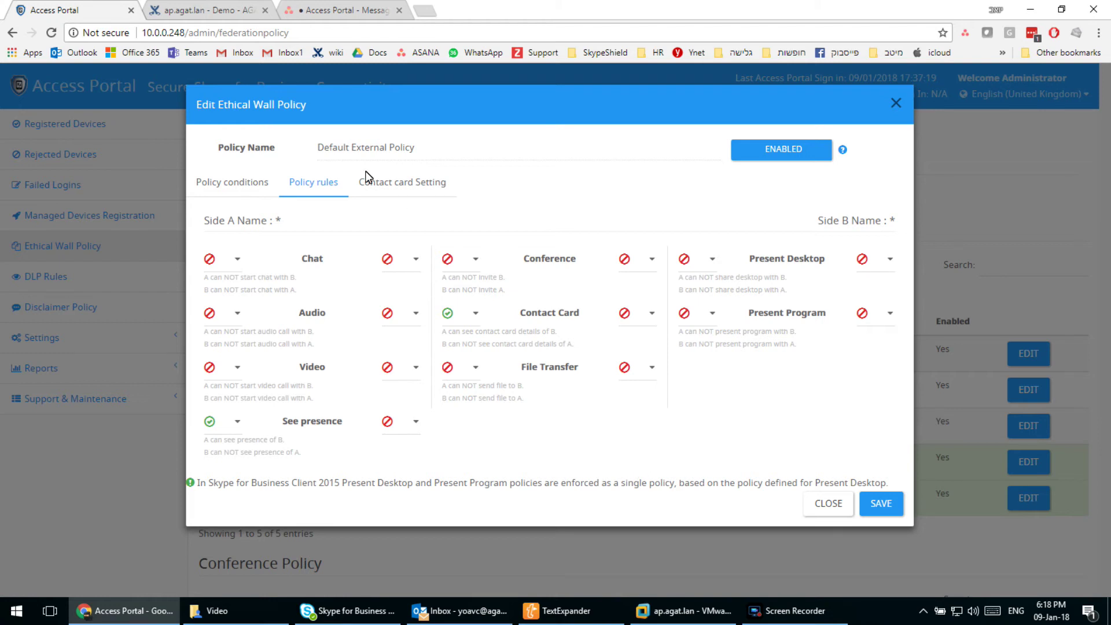
click(403, 183)
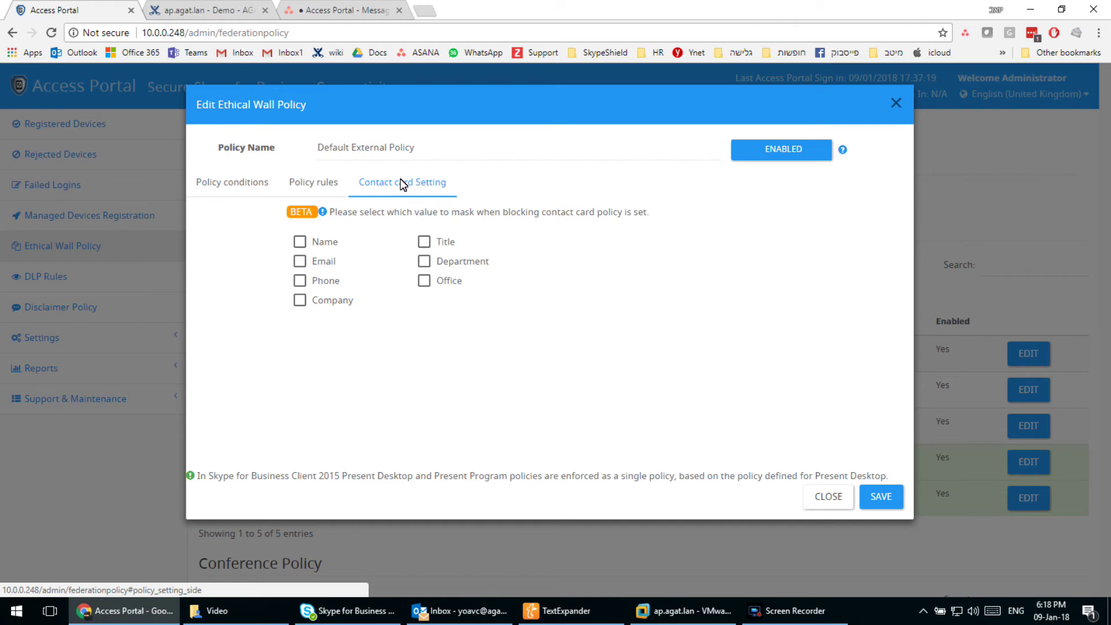
click(309, 186)
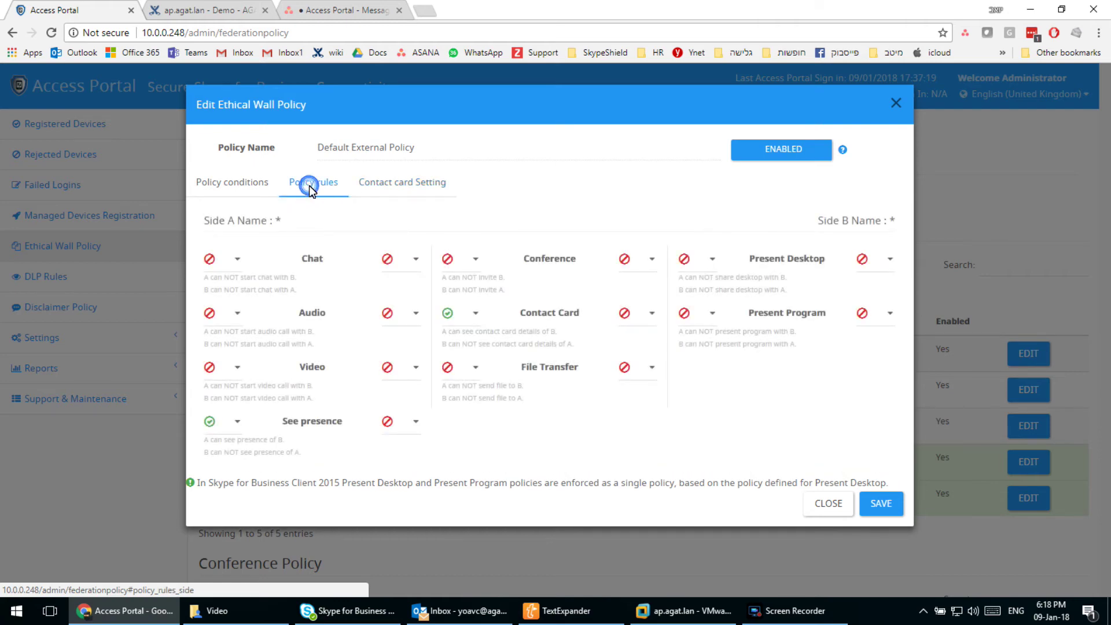
click(811, 505)
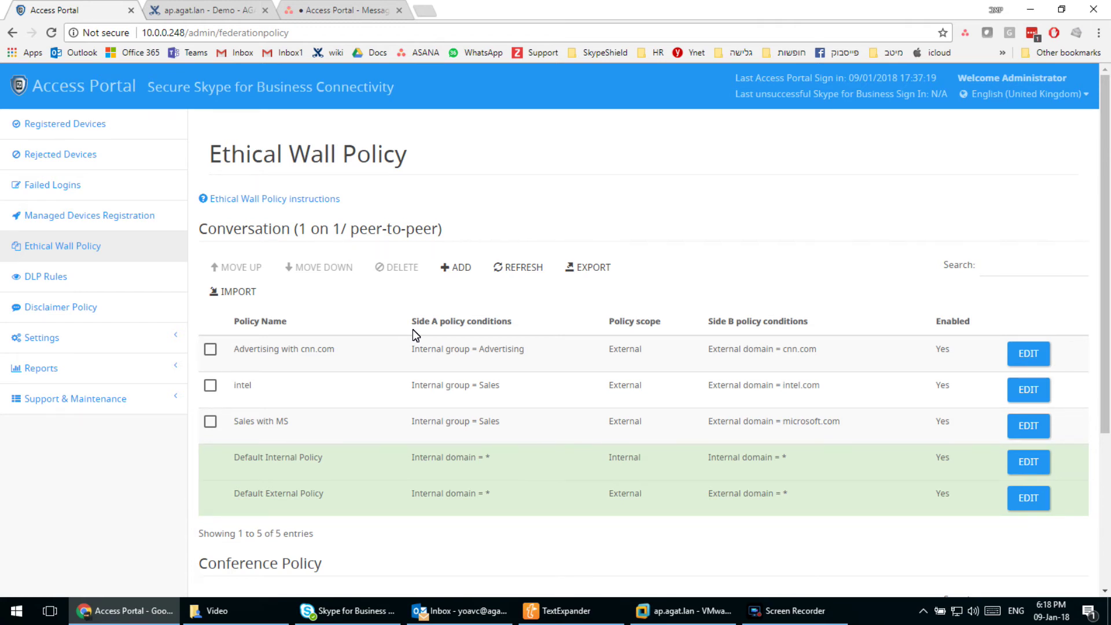
scroll(412, 334, down, 4)
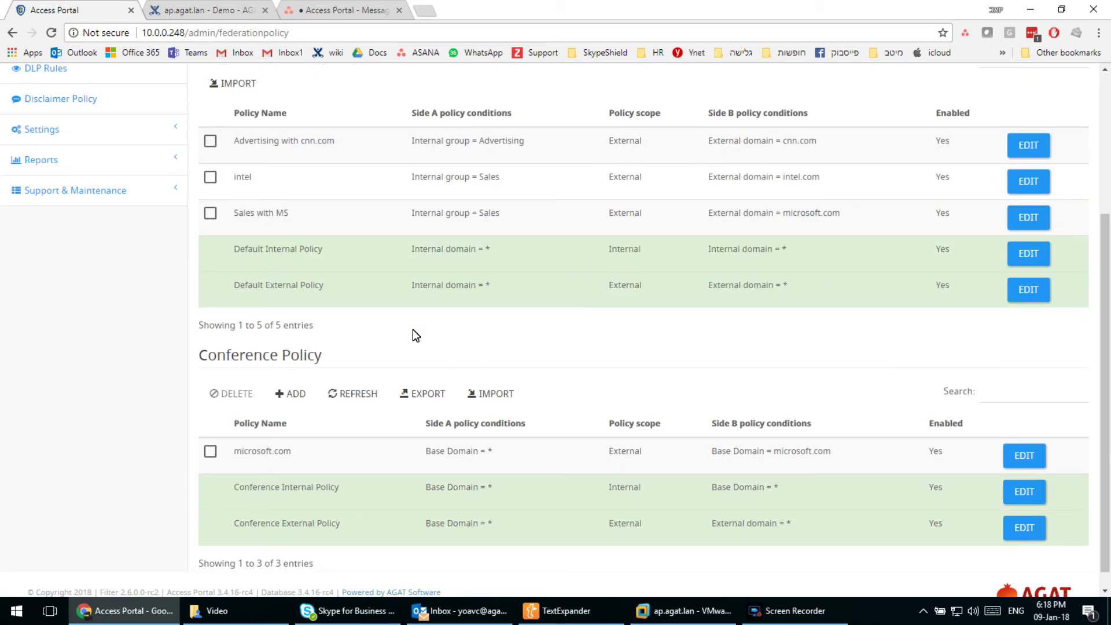
scroll(412, 330, up, 3)
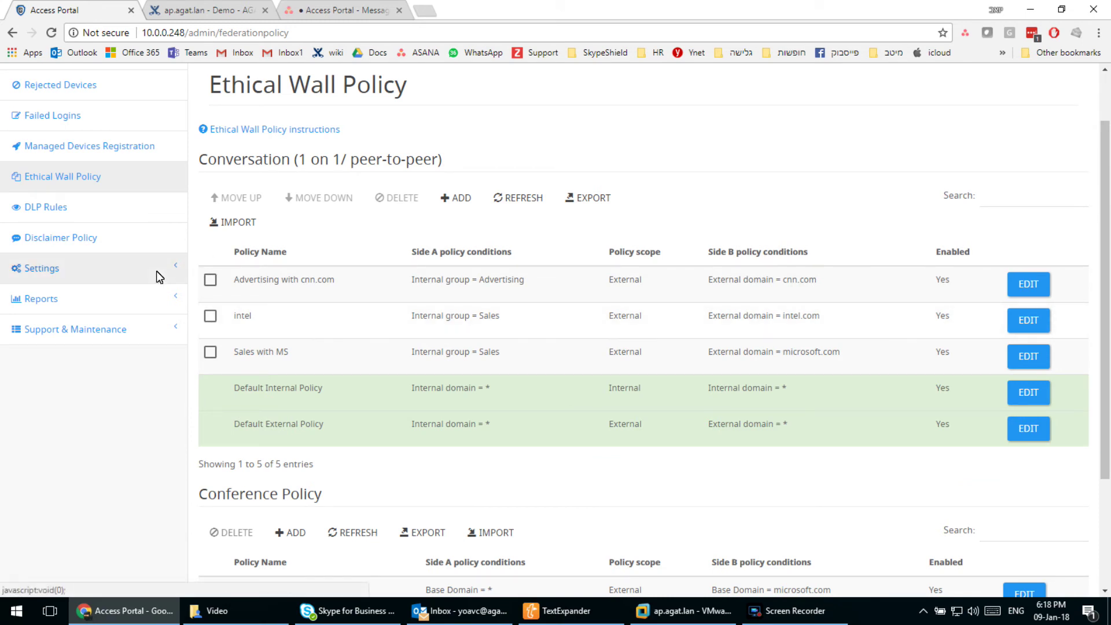
Open the Ethical Wall Calculations log, read the returned policy details of the first record, and collapse them again
click(158, 333)
click(85, 449)
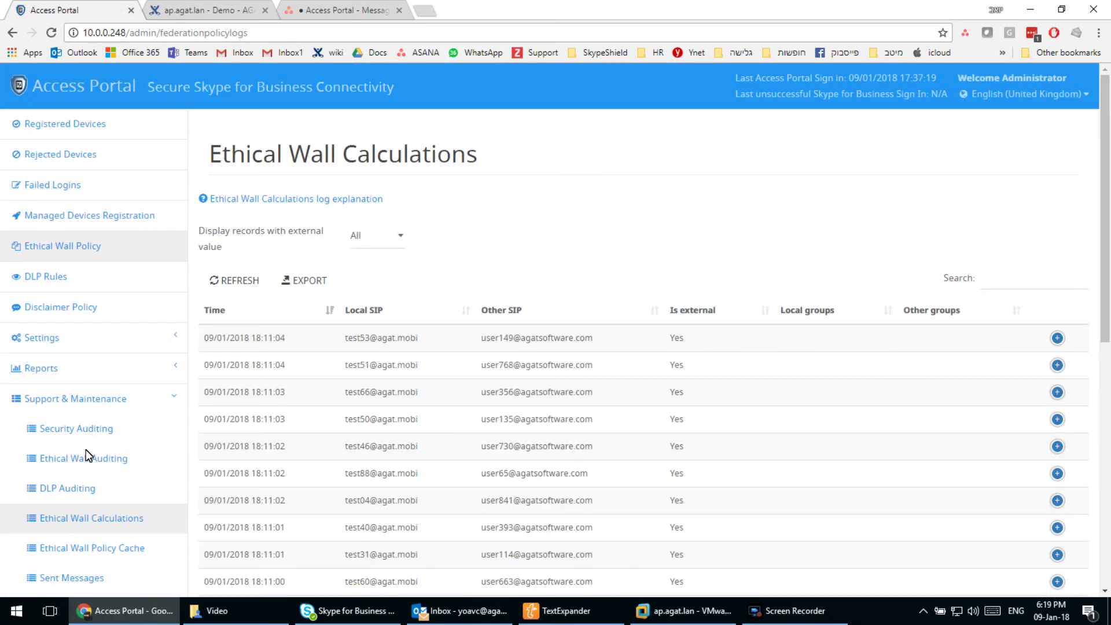
click(1057, 339)
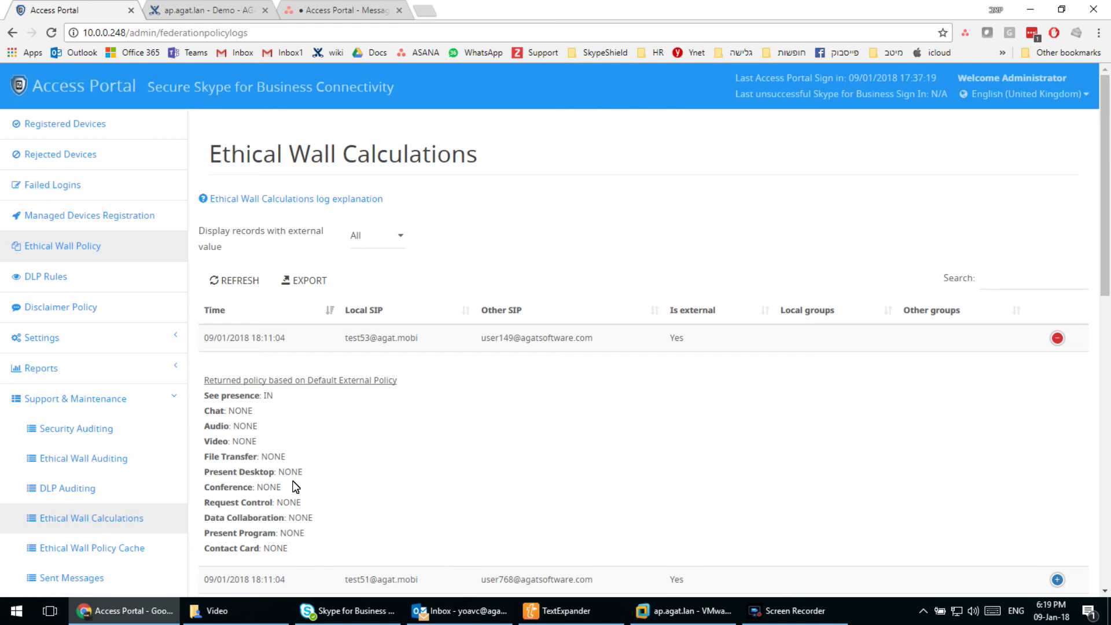
click(1058, 338)
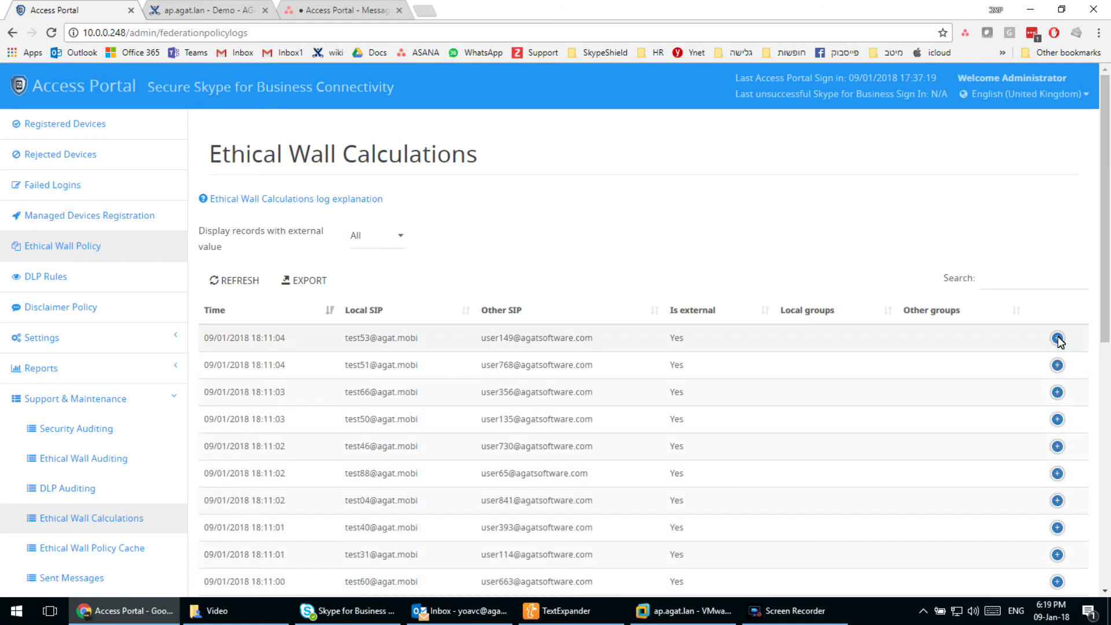
View the Ethical Wall Policy Cache entries and open the Ethical Wall Auditing page
click(87, 550)
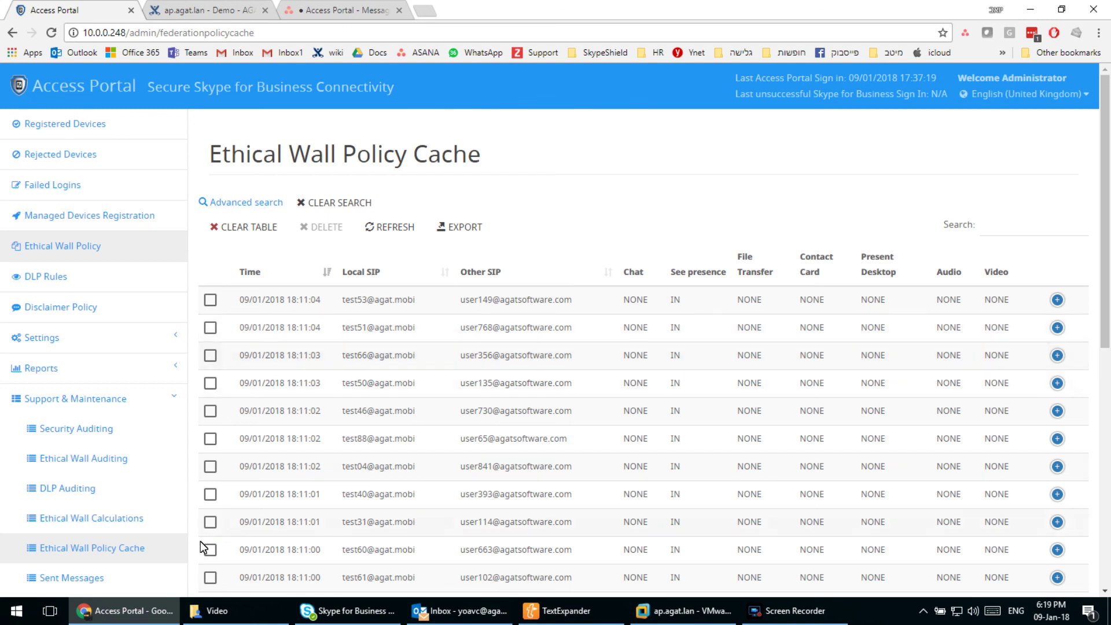
click(111, 458)
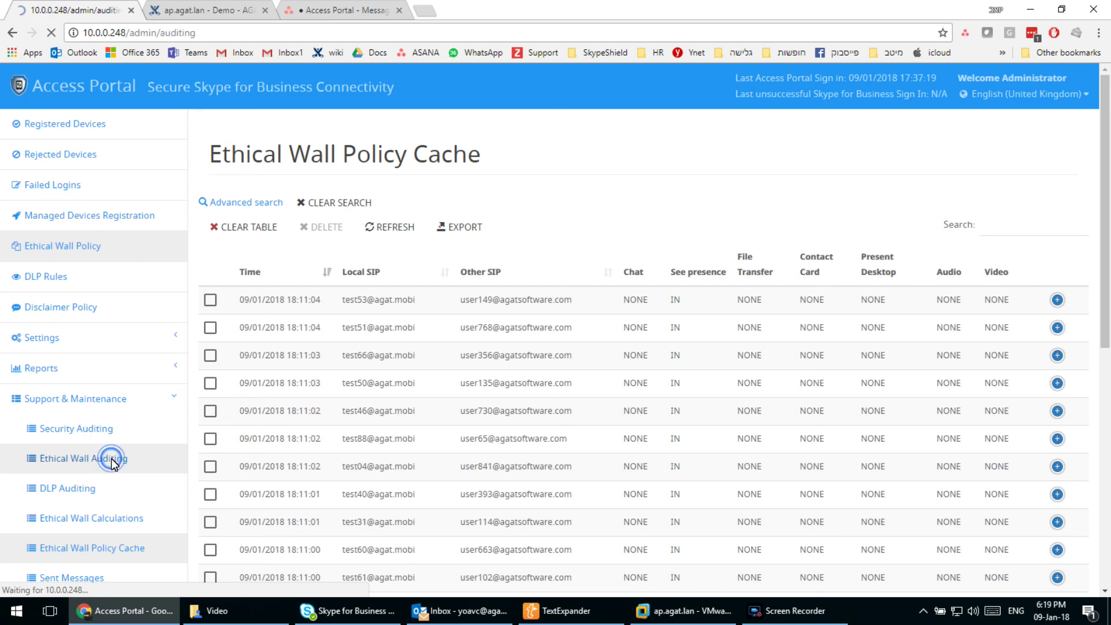